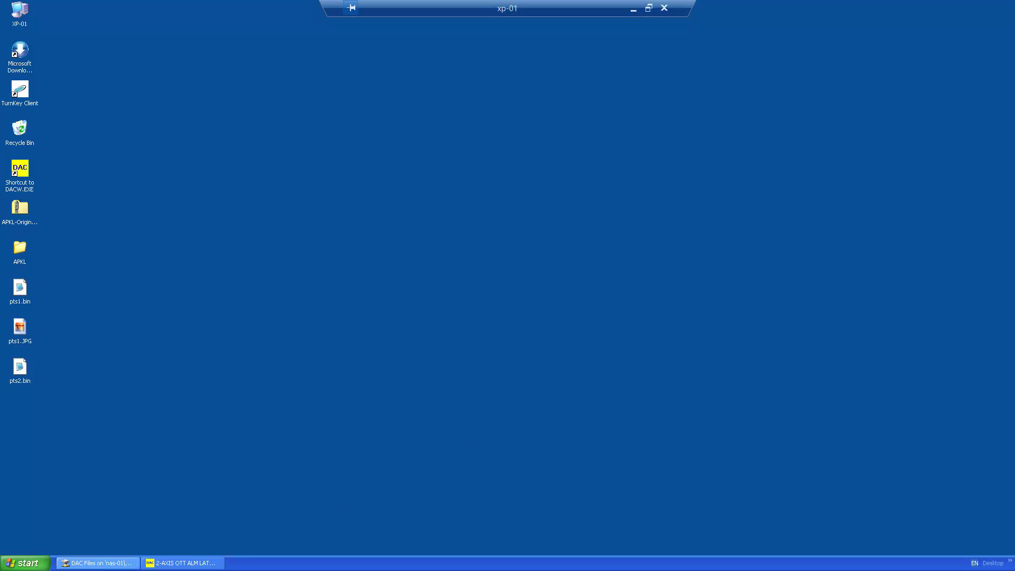
- Open the DAC Files folder on N: and locate the j3R.bin and h3R.bin points files
{"action": "left_click", "coordinate": [91, 563]}
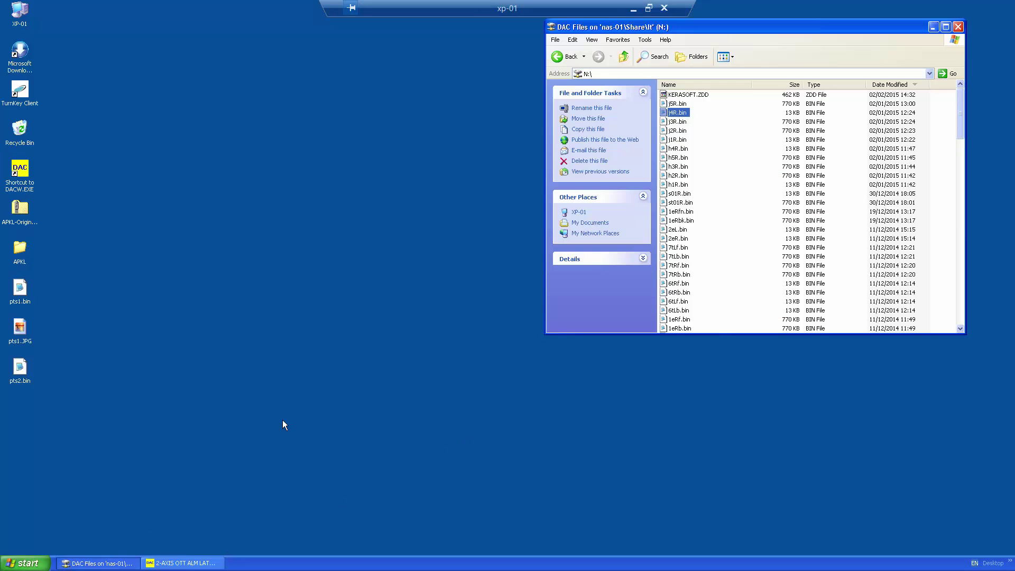
{"action": "left_click", "coordinate": [750, 125]}
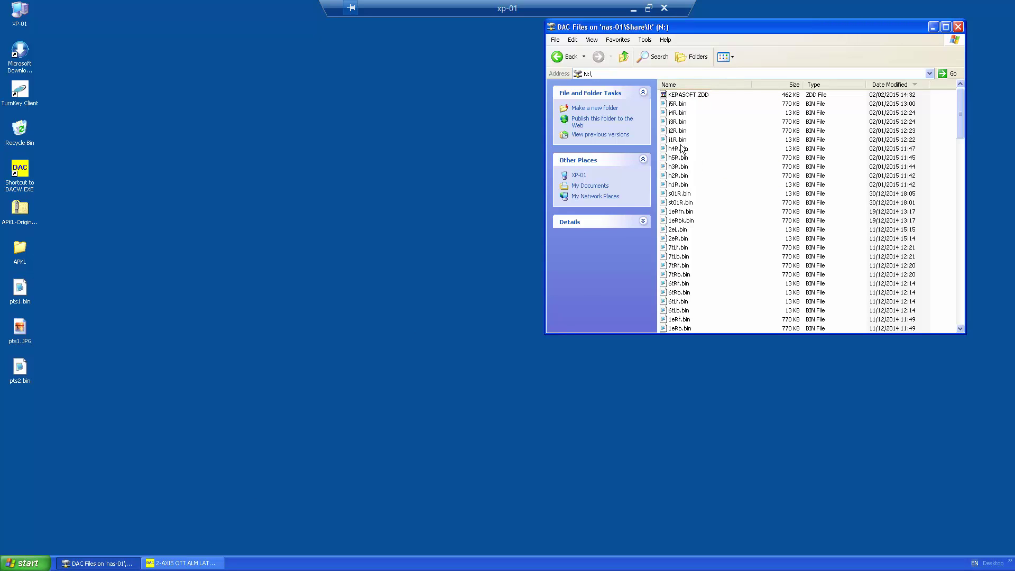
{"action": "left_click", "coordinate": [678, 121]}
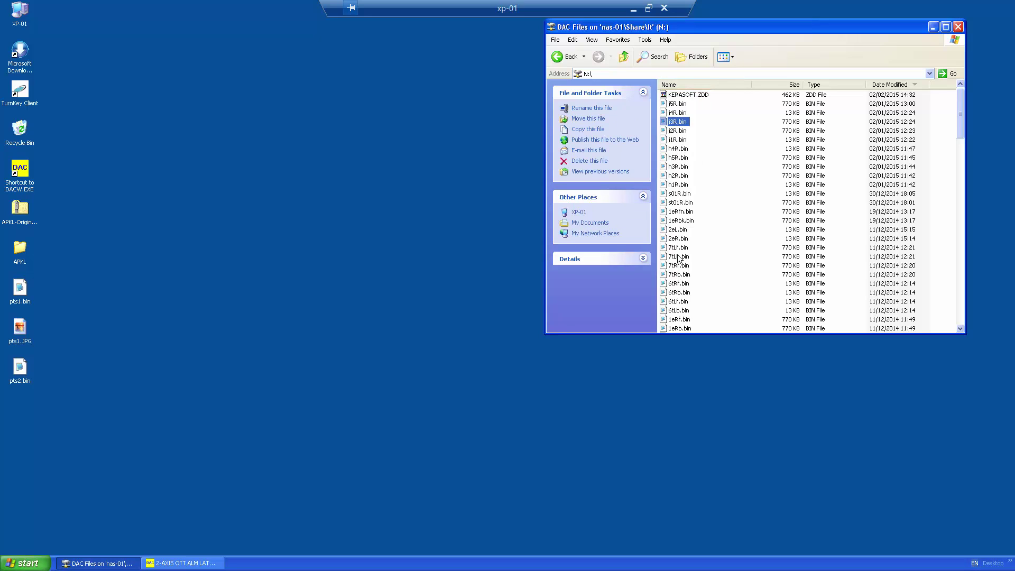
{"action": "left_click", "coordinate": [679, 167]}
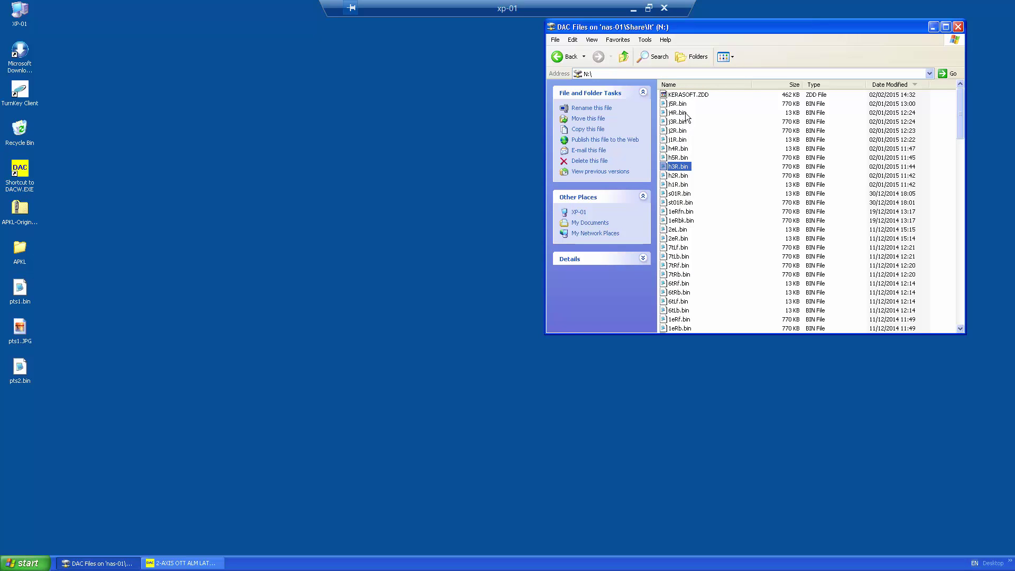
- Start the DAC 2-axis lathe program from its desktop shortcut and open the contact lens production selections
{"action": "left_click", "coordinate": [203, 562]}
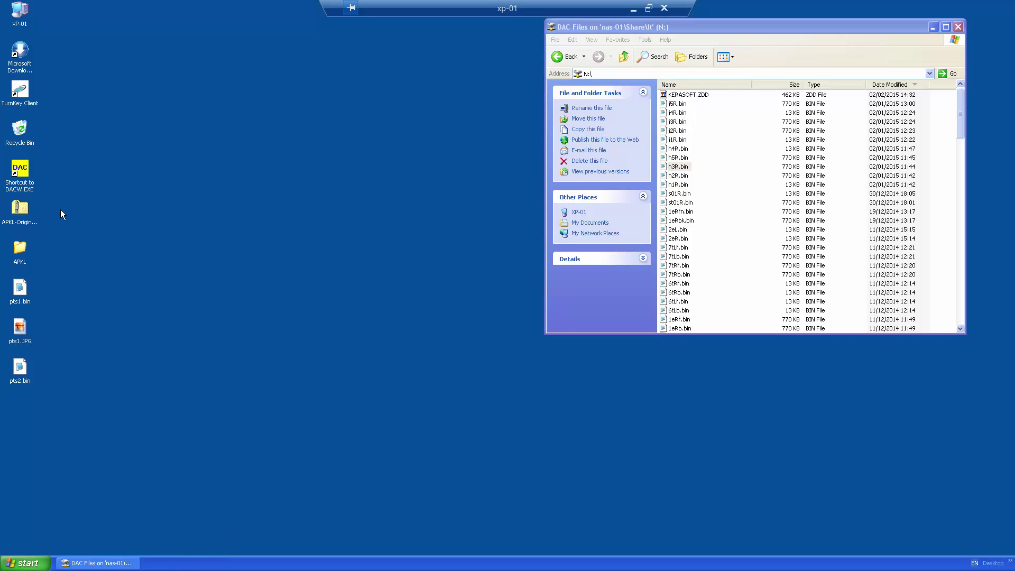
{"action": "double_click", "coordinate": [21, 171]}
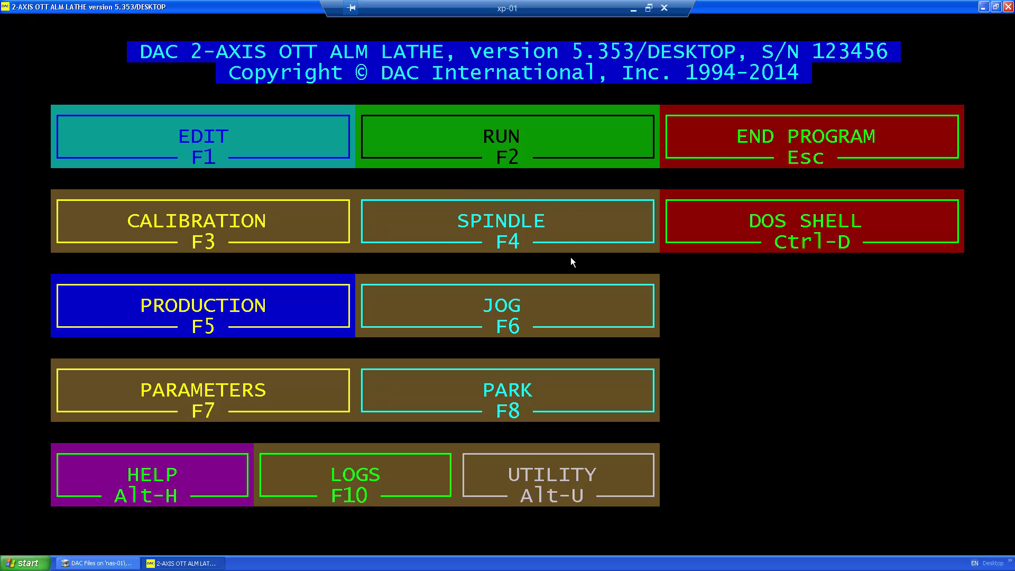
{"action": "key", "text": "F5"}
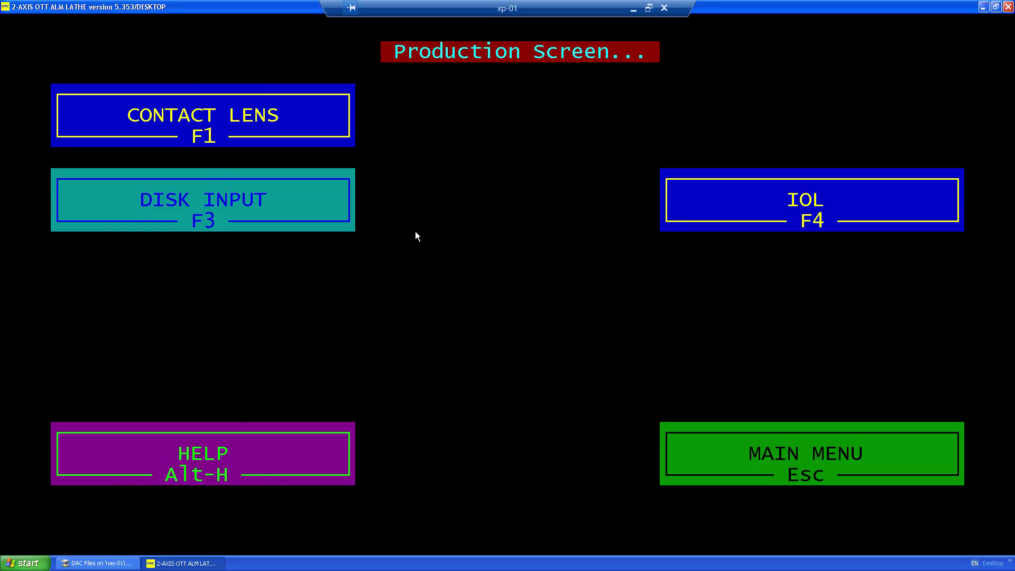
{"action": "key", "text": "F1"}
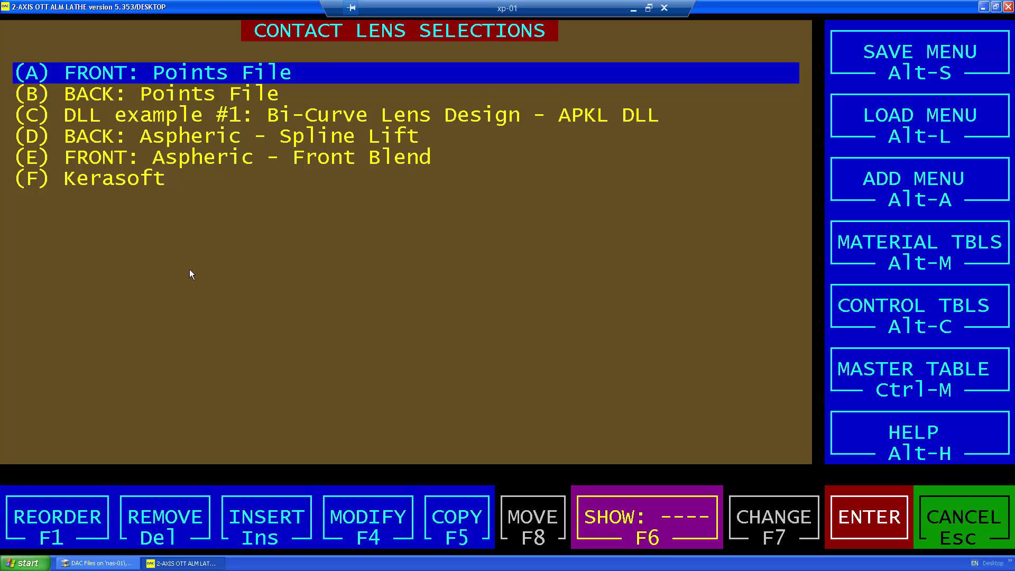
- View the input screen types available for the contact lens selections, including FRONT: Points File, and return to the selections
{"action": "key", "text": "Insert"}
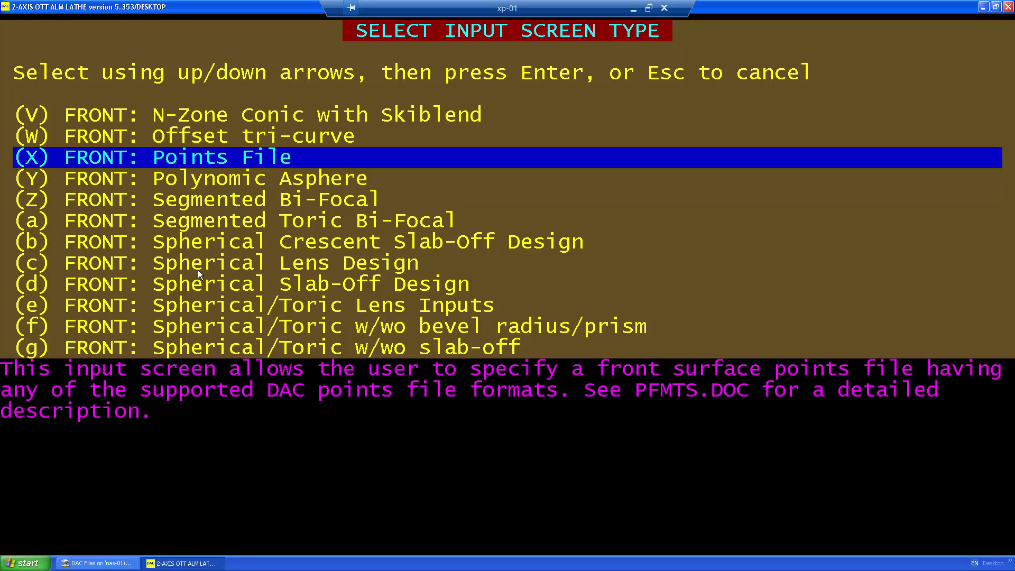
{"action": "key", "text": "Return"}
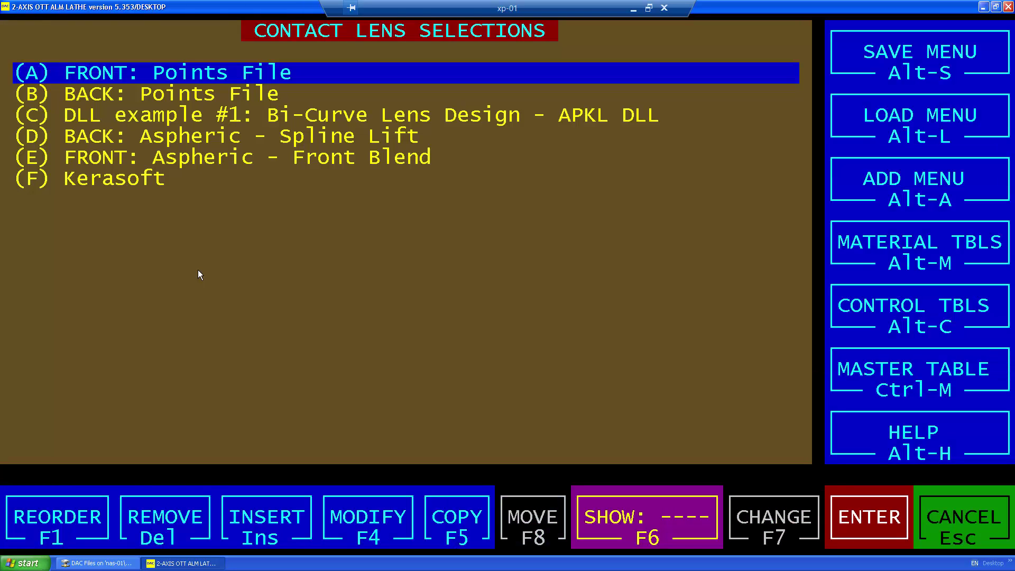
- Open the FRONT: Points File entry and try to load n:h3r.bin as its points file
{"action": "key", "text": "Return"}
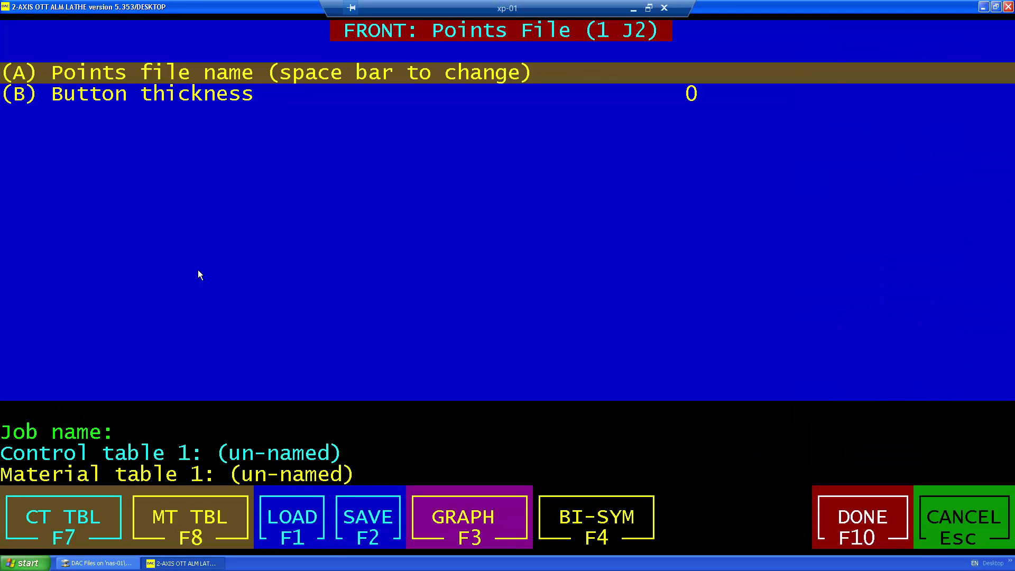
{"action": "key", "text": "space"}
{"action": "type", "text": "n"}
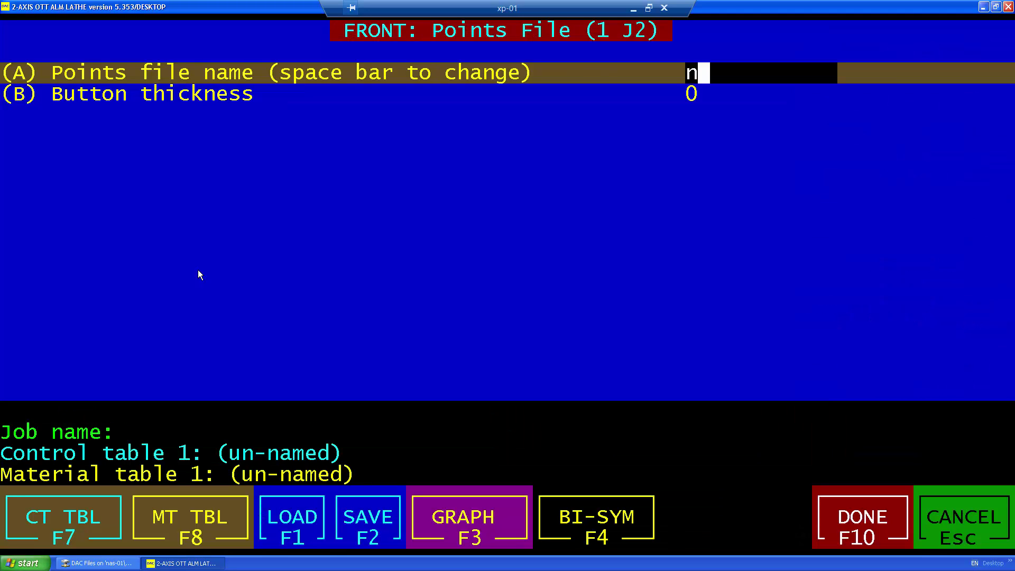
{"action": "type", "text": ":h3r."}
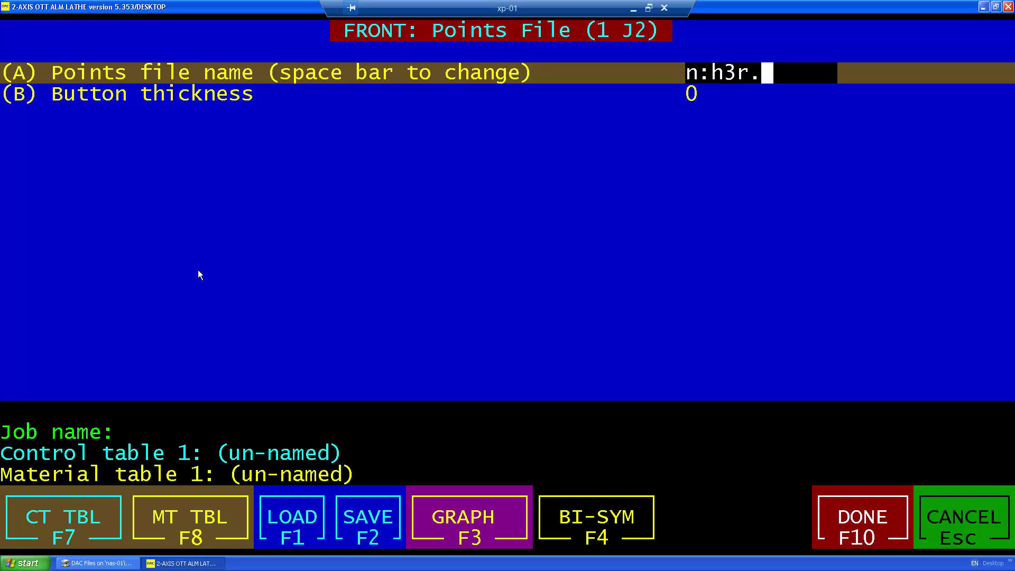
{"action": "type", "text": "bin"}
{"action": "key", "text": "Return"}
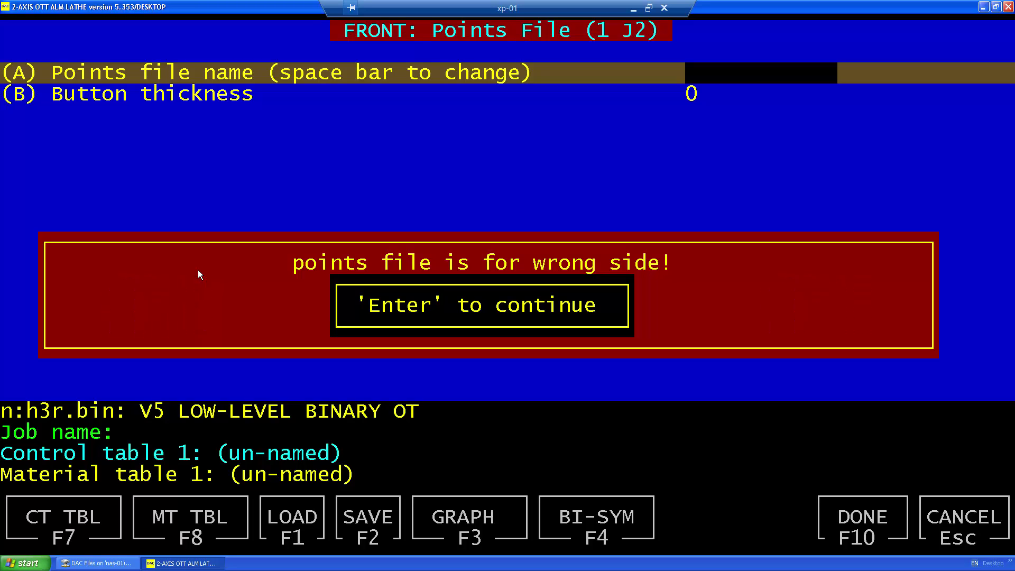
{"action": "key", "text": "Return"}
- Change the front points file name to n:j3r.bin and set the button thickness to 2
{"action": "key", "text": "space"}
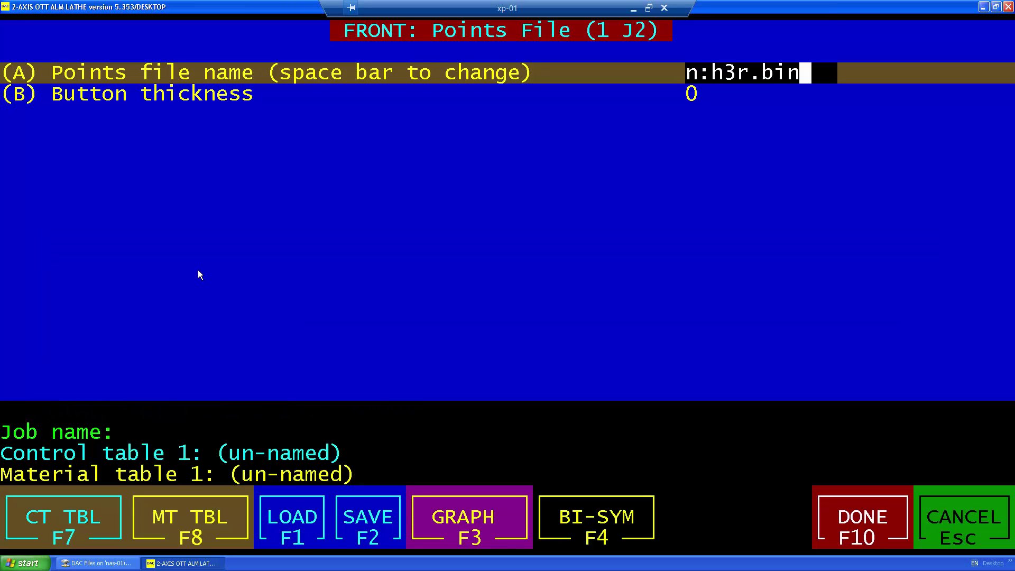
{"action": "key", "text": "Left"}
{"action": "key", "text": "Left"}
{"action": "key", "text": "Left"}
{"action": "key", "text": "Left"}
{"action": "key", "text": "Left"}
{"action": "key", "text": "Left"}
{"action": "key", "text": "BackSpace"}
{"action": "type", "text": "j"}
{"action": "key", "text": "Return"}
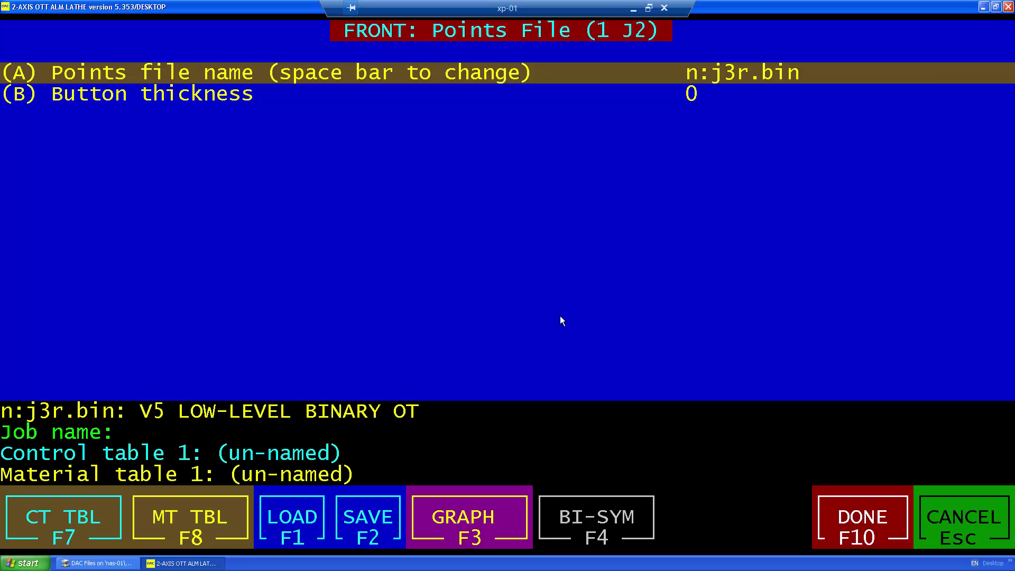
{"action": "left_click", "coordinate": [704, 98]}
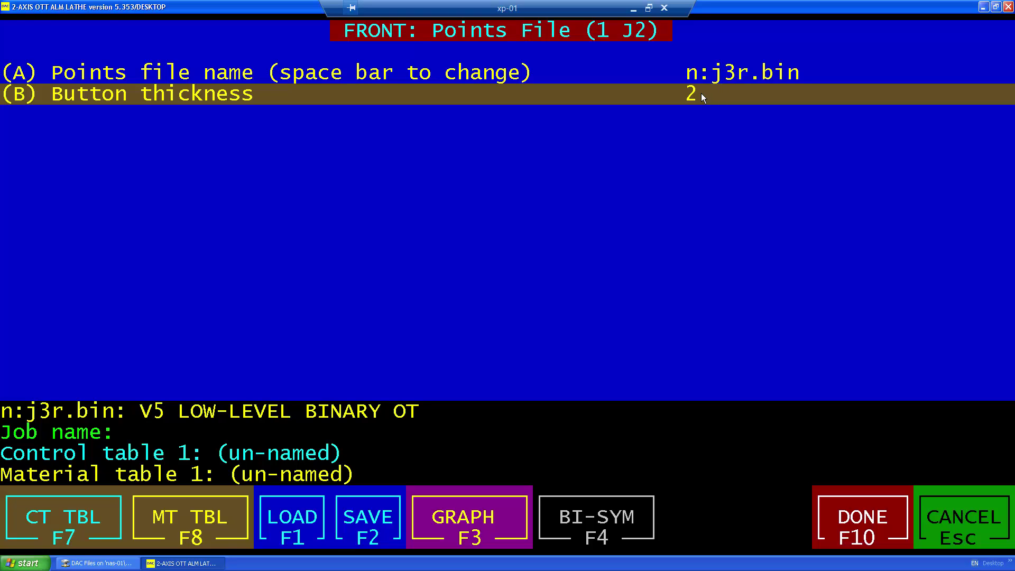
{"action": "key", "text": "Up"}
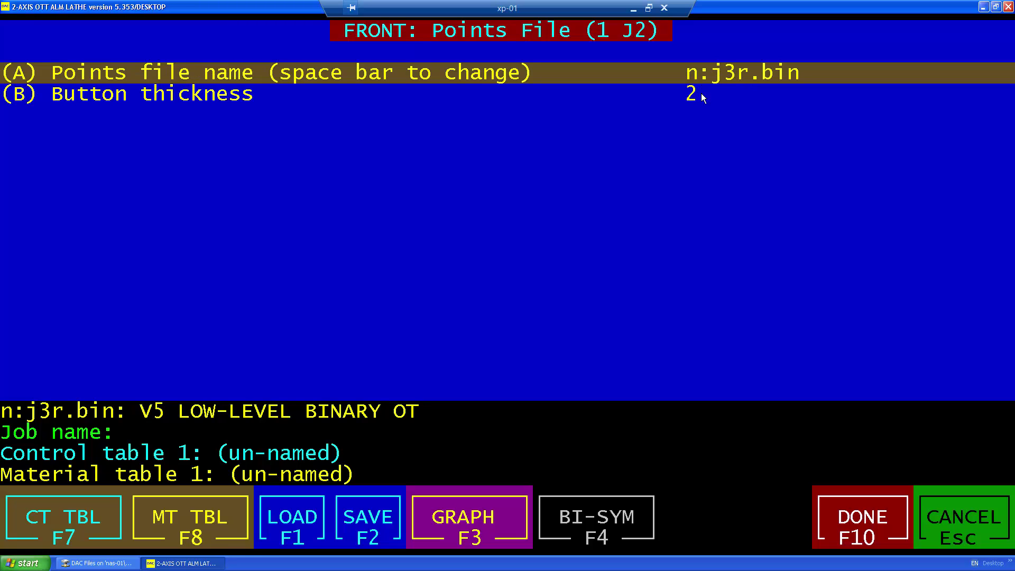
- Assign the SIMPLICITY control table and the OPT EXTREME material table to the front points file job
{"action": "key", "text": "F7"}
{"action": "key", "text": "Down"}
{"action": "key", "text": "Down"}
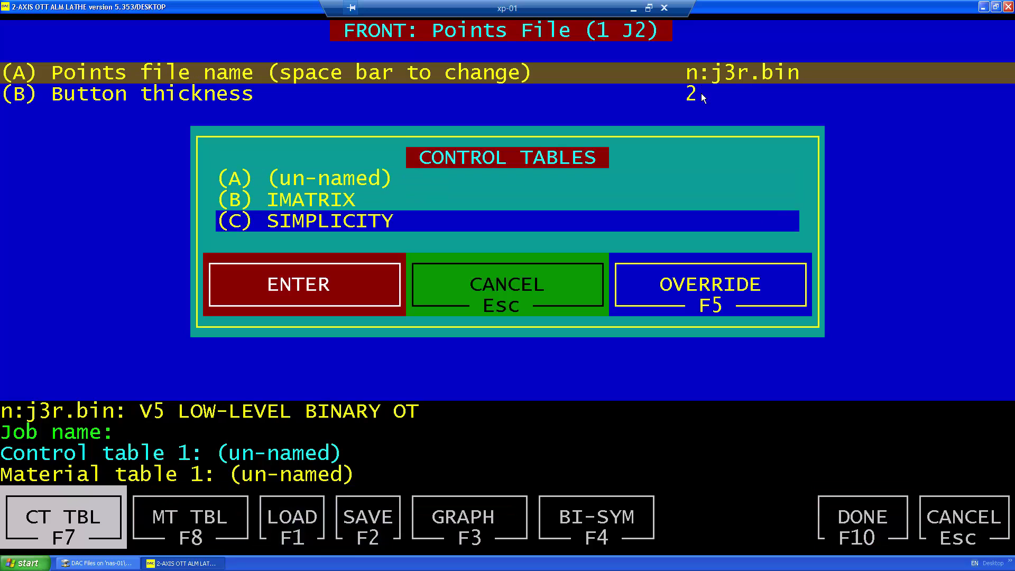
{"action": "key", "text": "Return"}
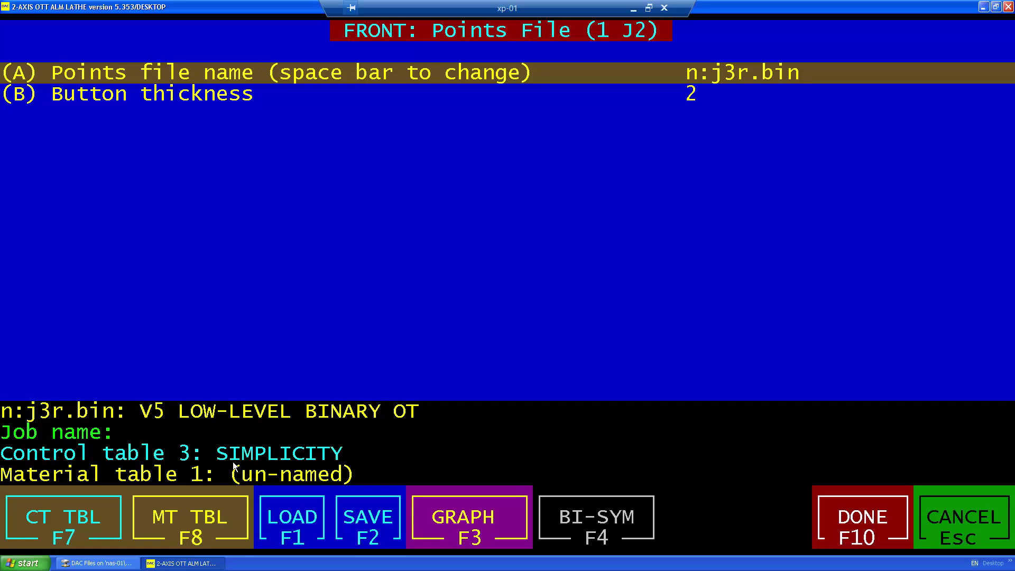
{"action": "left_click", "coordinate": [219, 476]}
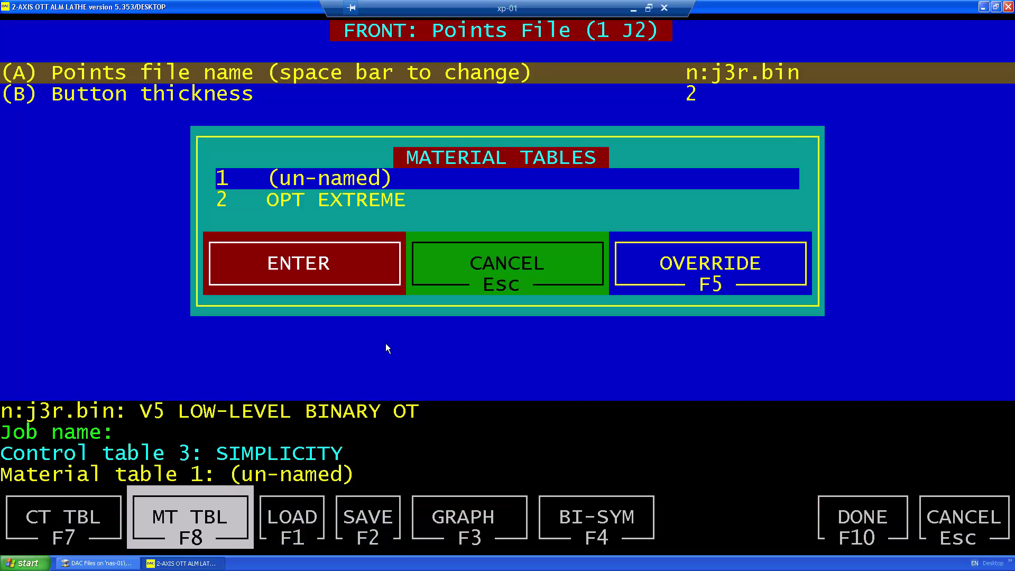
{"action": "key", "text": "Down"}
{"action": "key", "text": "Return"}
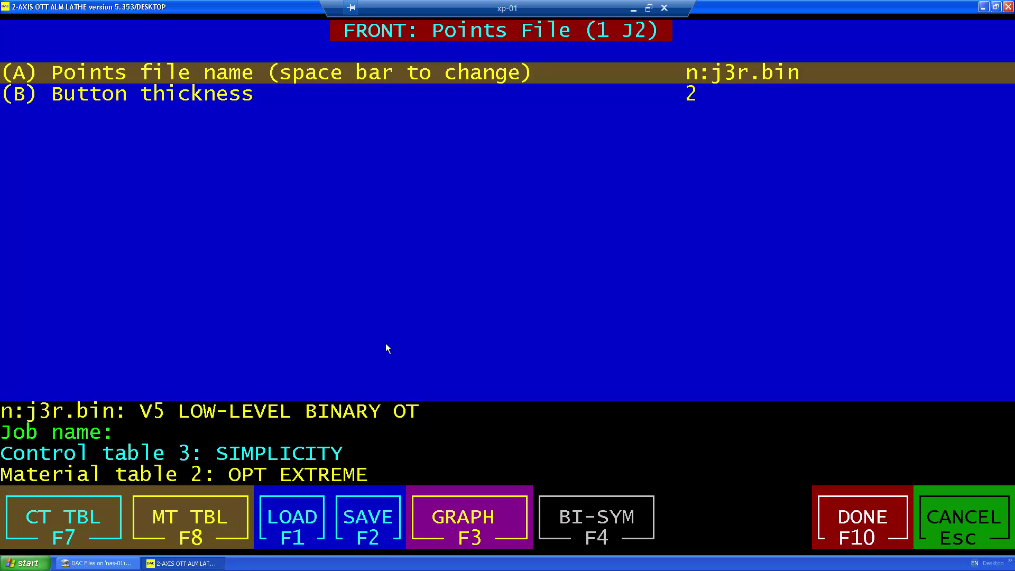
- Complete the front surface job without cutting a diameter and open the run screen
{"action": "key", "text": "F10"}
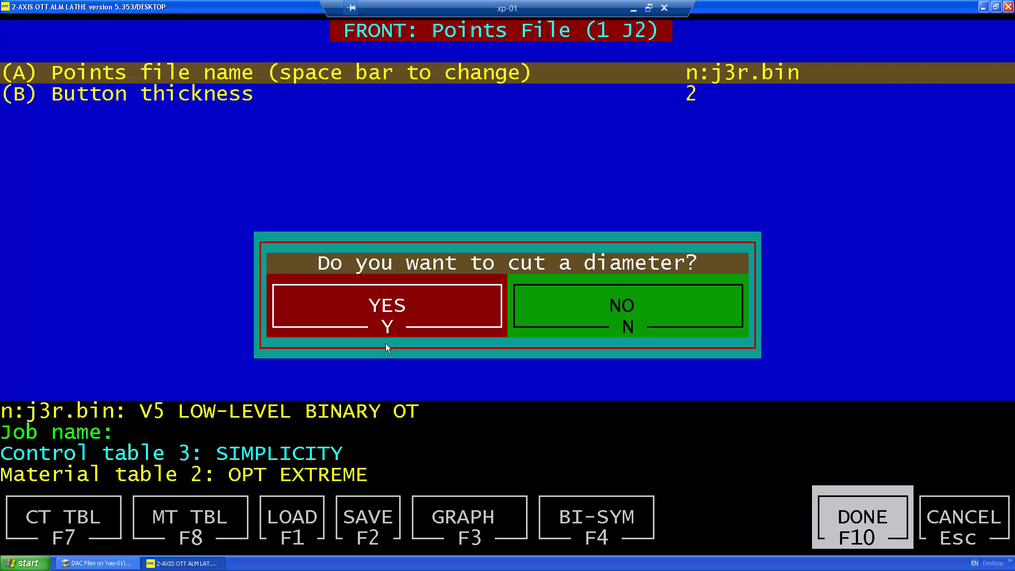
{"action": "key", "text": "n"}
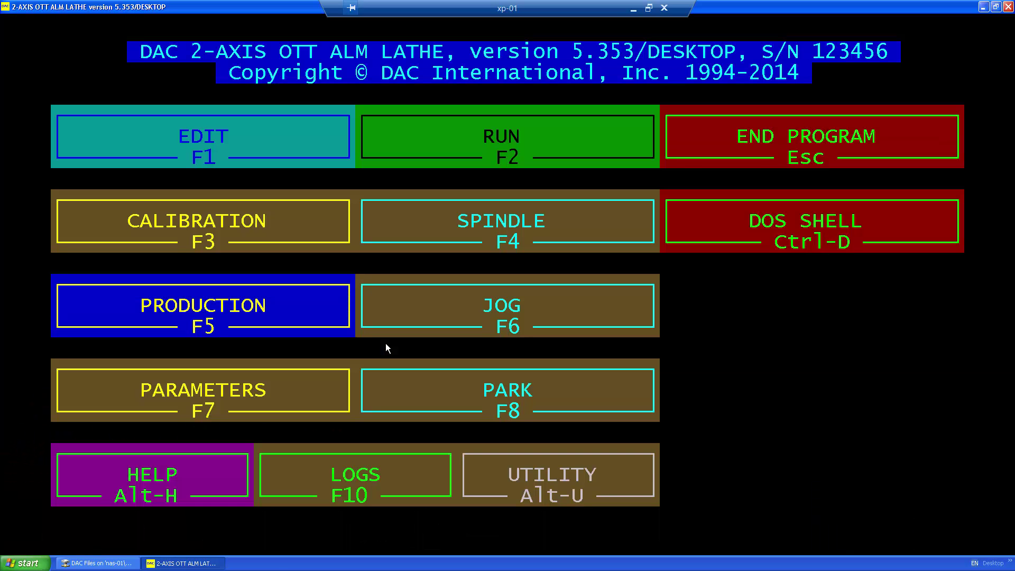
{"action": "key", "text": "F2"}
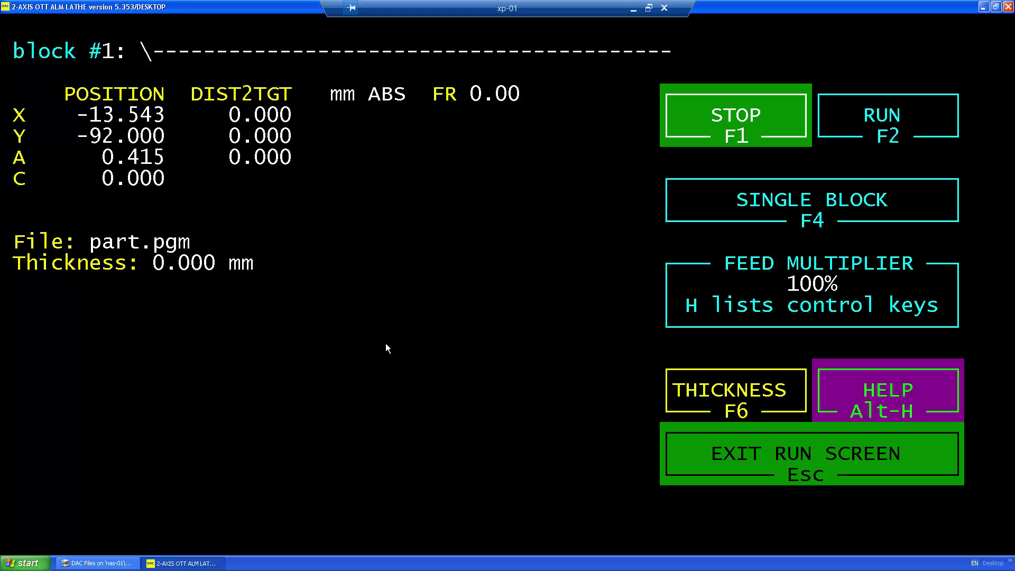
- Leave the run screen, keep the program running, and open the BACK: Points File entry in the contact lens selections
{"action": "key", "text": "Escape"}
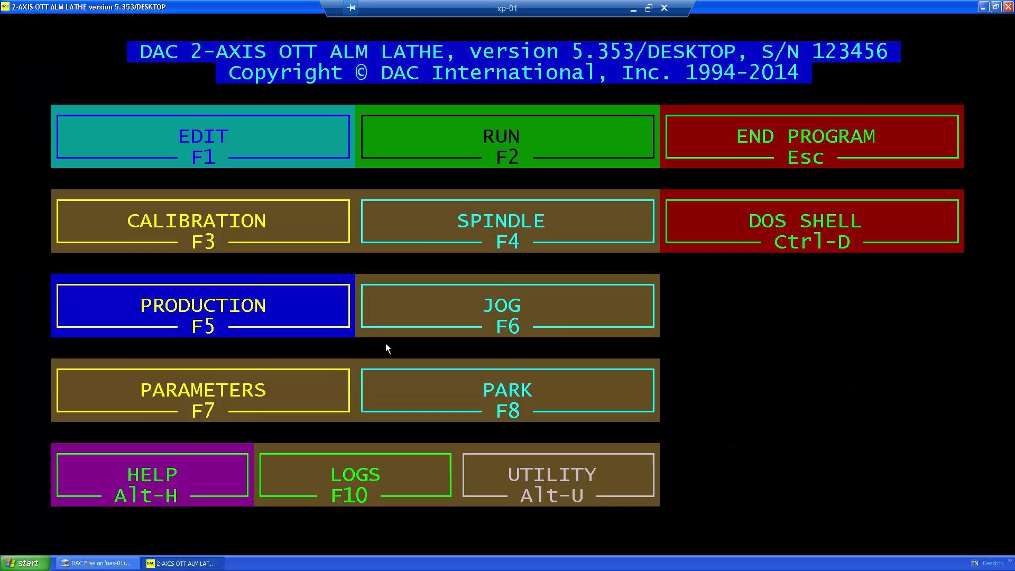
{"action": "key", "text": "Escape"}
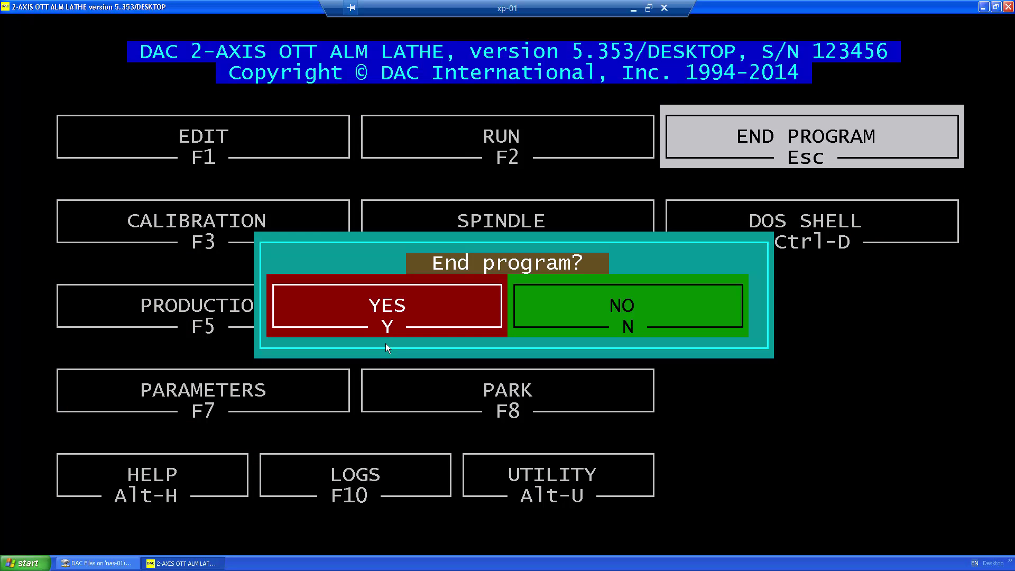
{"action": "key", "text": "n"}
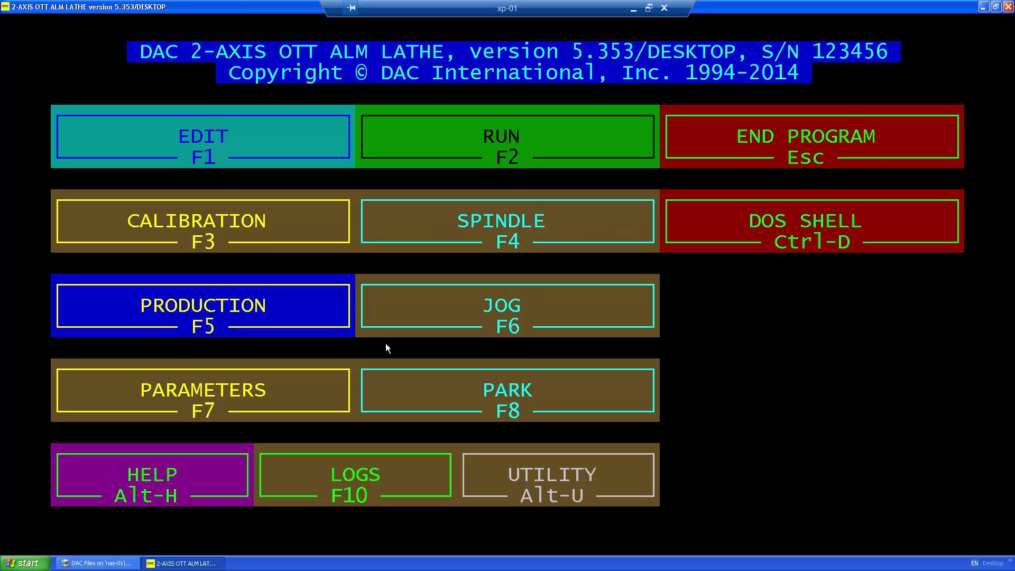
{"action": "key", "text": "F5"}
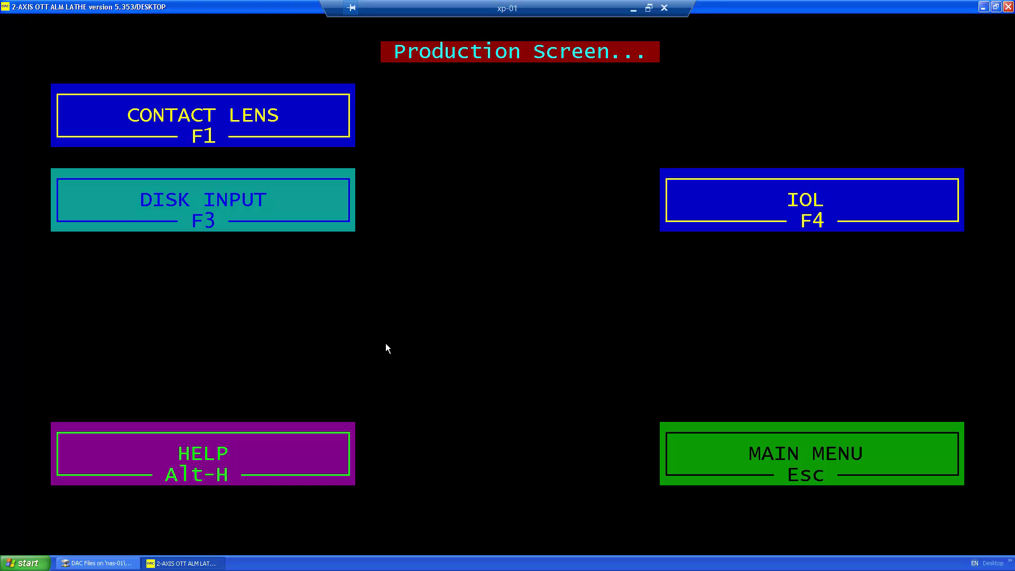
{"action": "key", "text": "F1"}
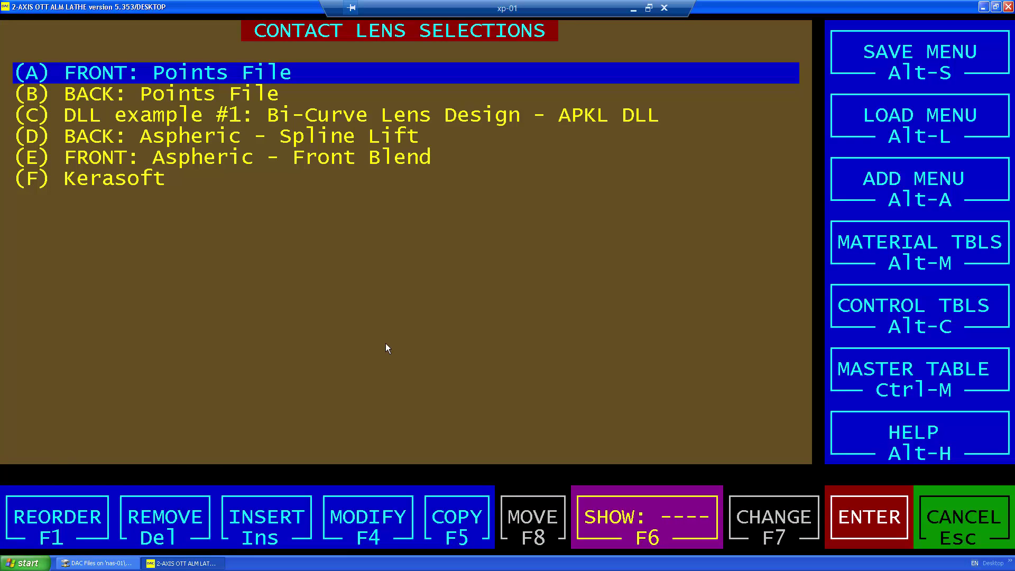
{"action": "key", "text": "Down"}
{"action": "key", "text": "Return"}
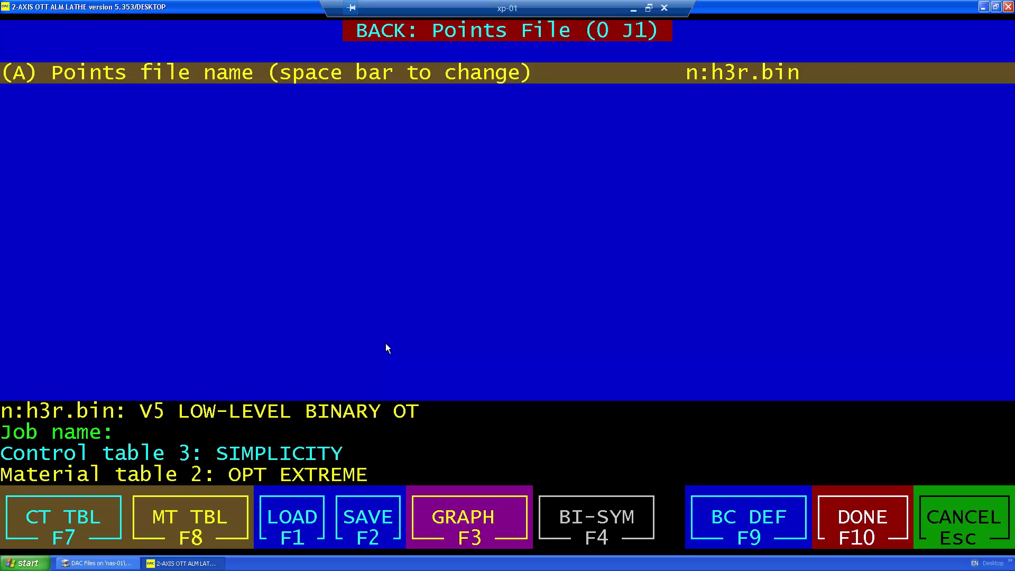
- Try to change the back points file name to n:13r.bin
{"action": "key", "text": "space"}
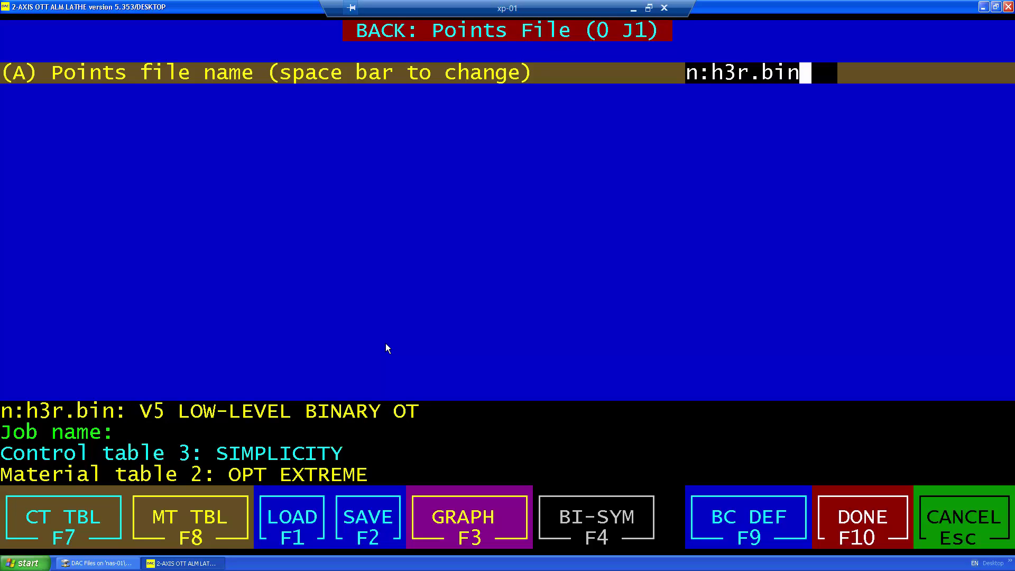
{"action": "key", "text": "Left"}
{"action": "key", "text": "Left"}
{"action": "key", "text": "Left"}
{"action": "key", "text": "Left"}
{"action": "key", "text": "Left"}
{"action": "key", "text": "Left"}
{"action": "key", "text": "Left"}
{"action": "key", "text": "Right"}
{"action": "key", "text": "Right"}
{"action": "key", "text": "Left"}
{"action": "key", "text": "Left"}
{"action": "key", "text": "Left"}
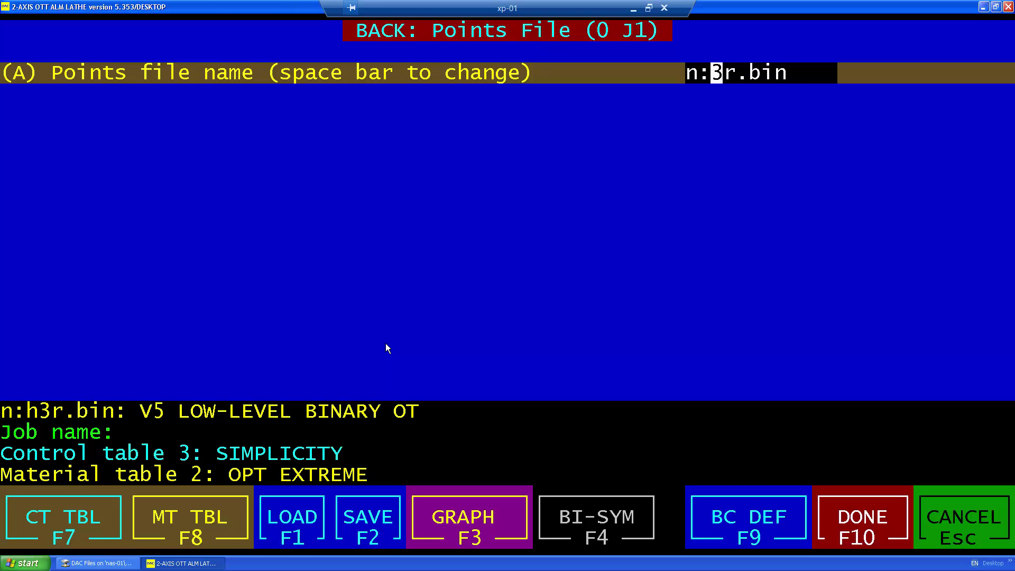
{"action": "type", "text": "1"}
{"action": "key", "text": "Return"}
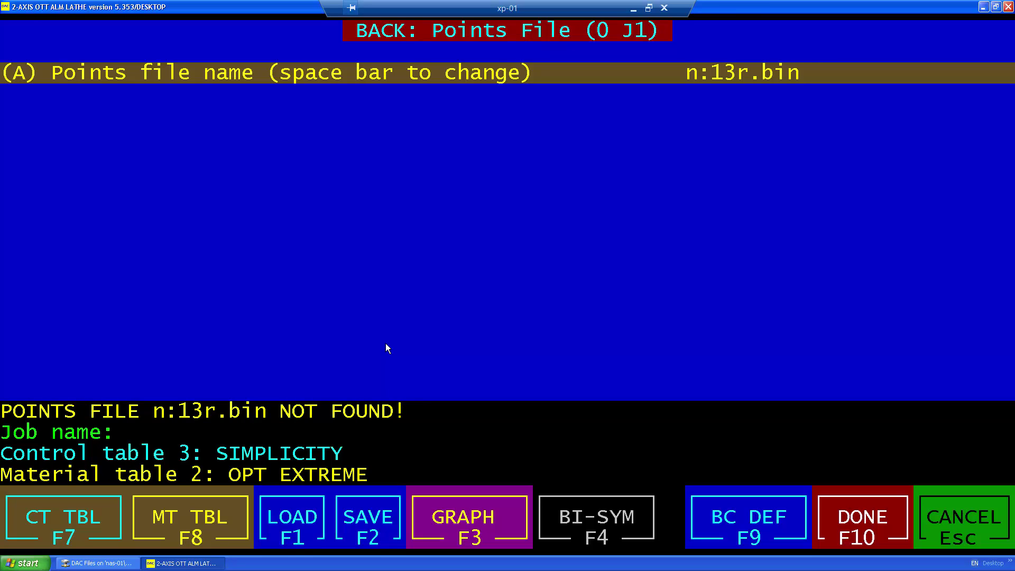
- Correct the back points file name to n:h3r.bin and complete the back surface job
{"action": "key", "text": "space"}
{"action": "key", "text": "Left"}
{"action": "key", "text": "Left"}
{"action": "key", "text": "Left"}
{"action": "key", "text": "Left"}
{"action": "key", "text": "Left"}
{"action": "key", "text": "Left"}
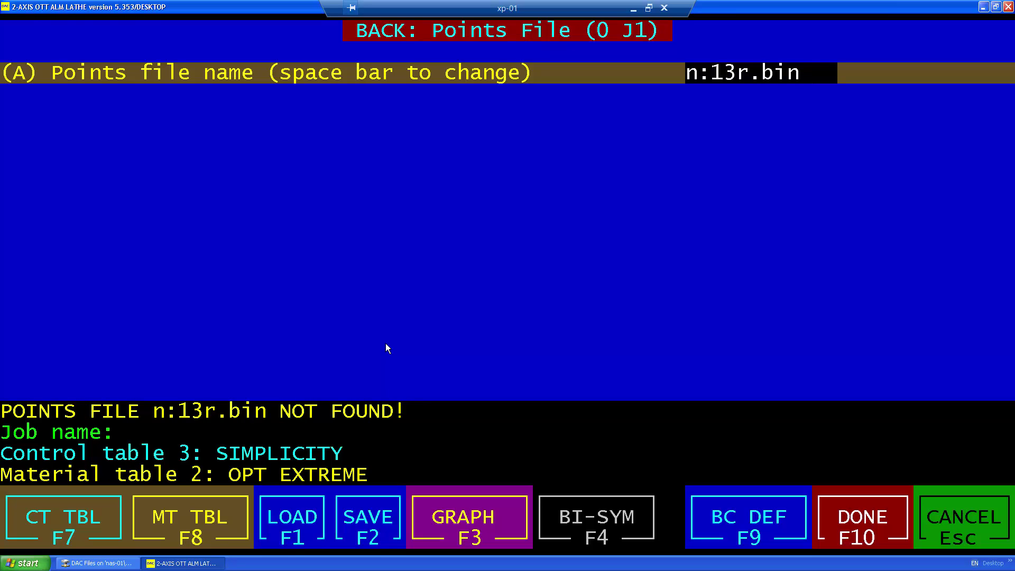
{"action": "key", "text": "BackSpace"}
{"action": "type", "text": "h"}
{"action": "key", "text": "Return"}
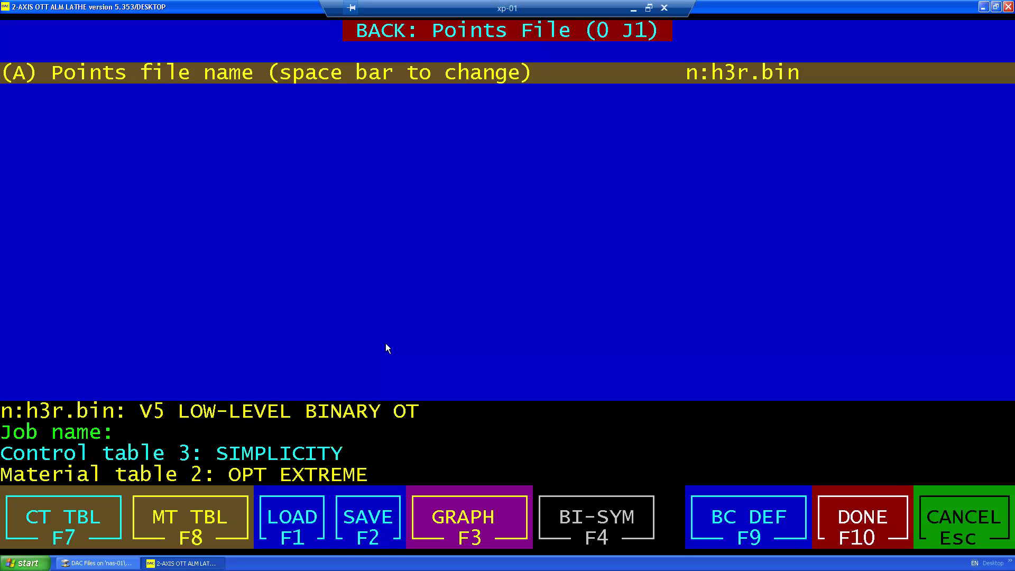
{"action": "key", "text": "F10"}
{"action": "key", "text": "Up"}
{"action": "key", "text": "Return"}
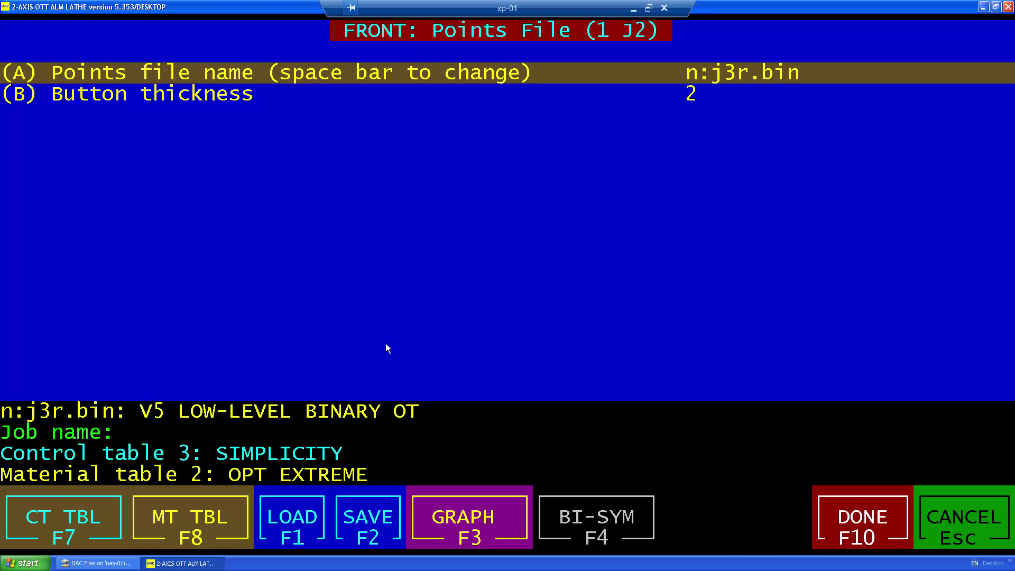
{"action": "key", "text": "F10"}
{"action": "key", "text": "Escape"}
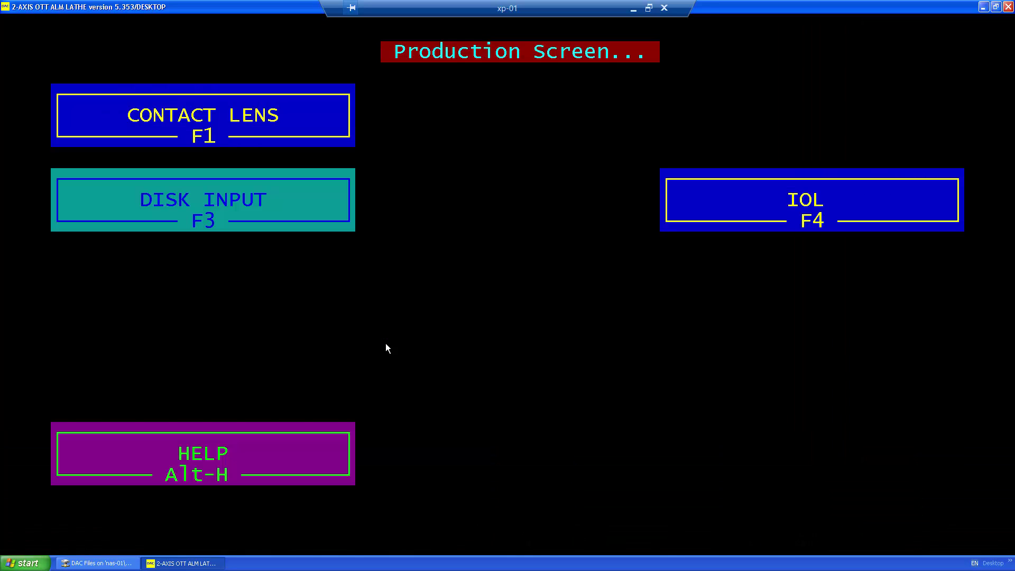
{"action": "key", "text": "Escape"}
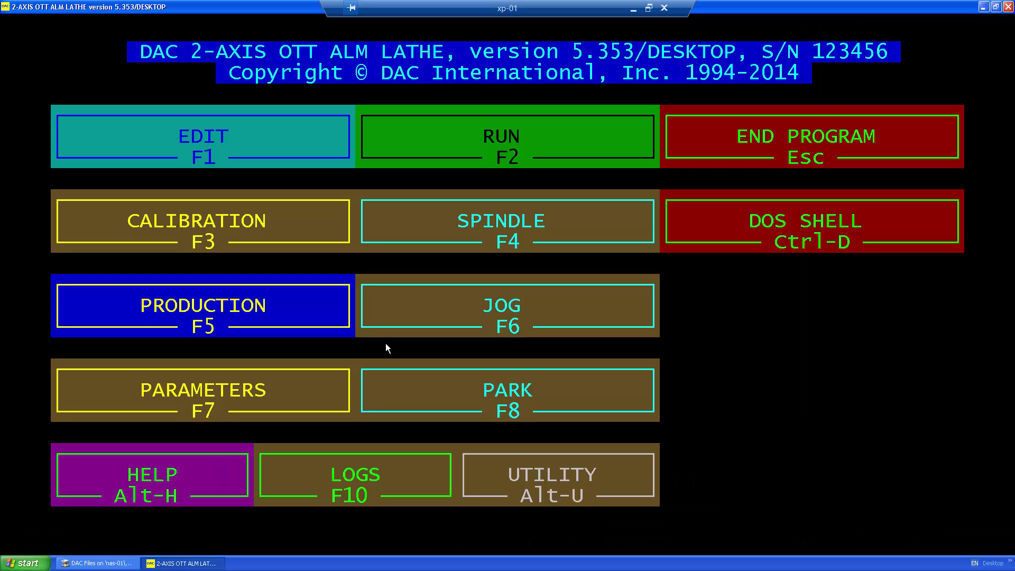
- Open the FRONT: Points File entry from the contact lens production selections and complete its job without cutting a diameter
{"action": "key", "text": "F5"}
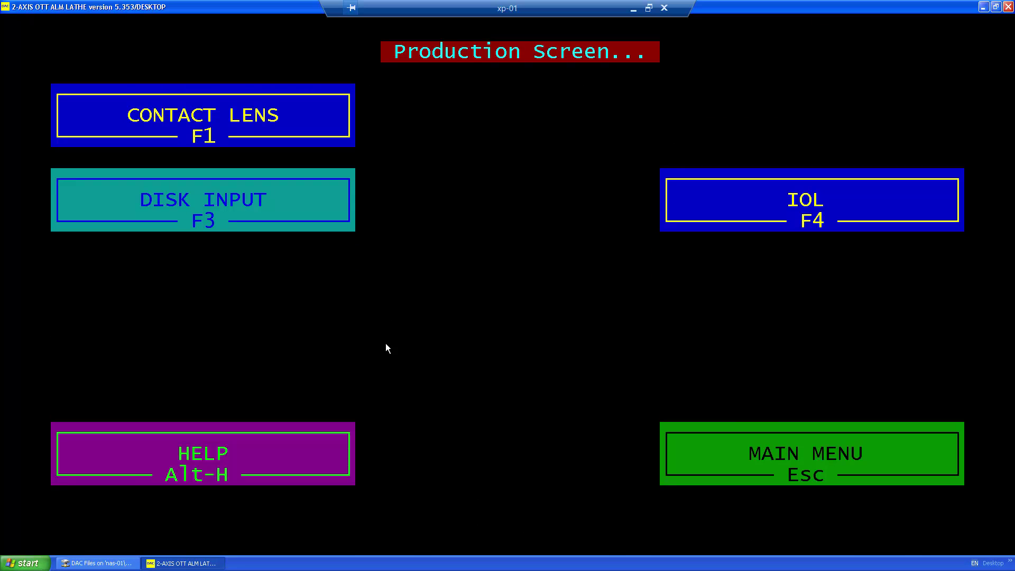
{"action": "key", "text": "F1"}
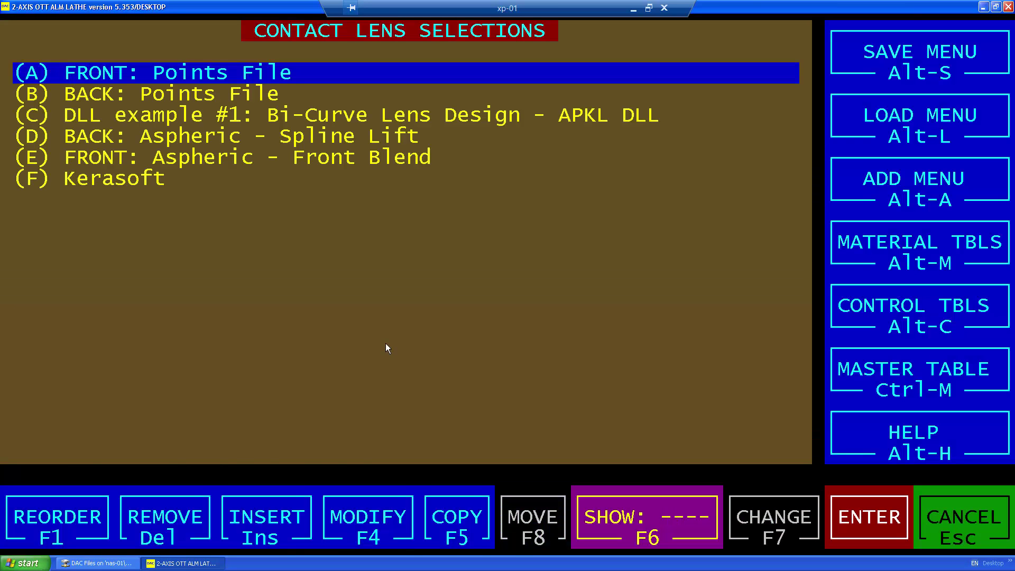
{"action": "key", "text": "Return"}
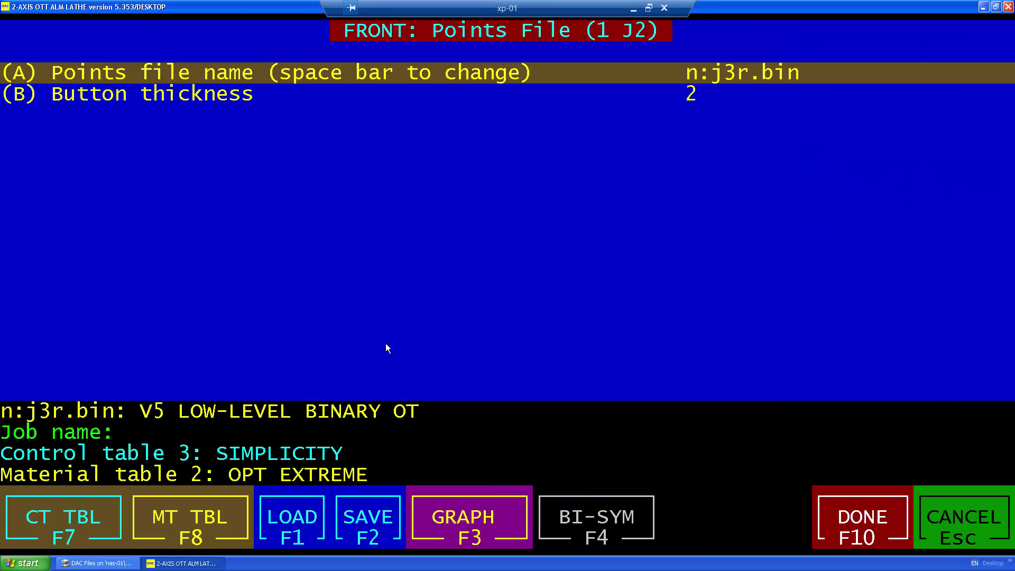
{"action": "key", "text": "F10"}
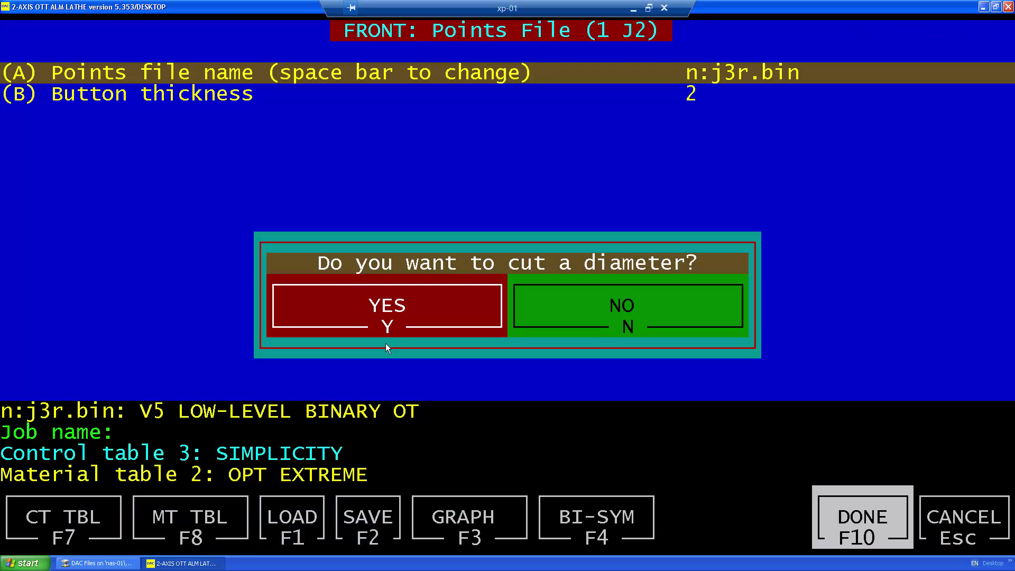
{"action": "key", "text": "n"}
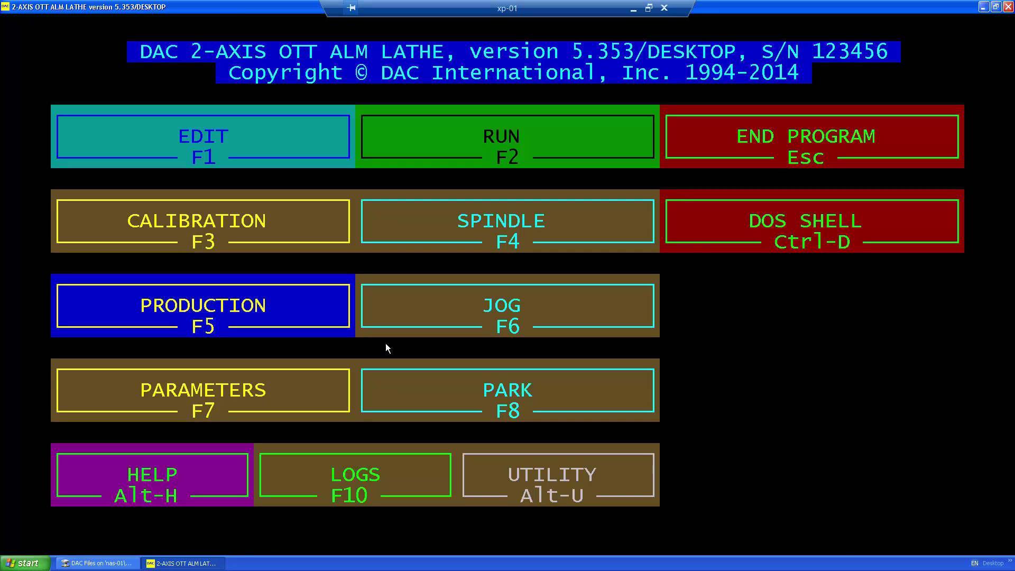